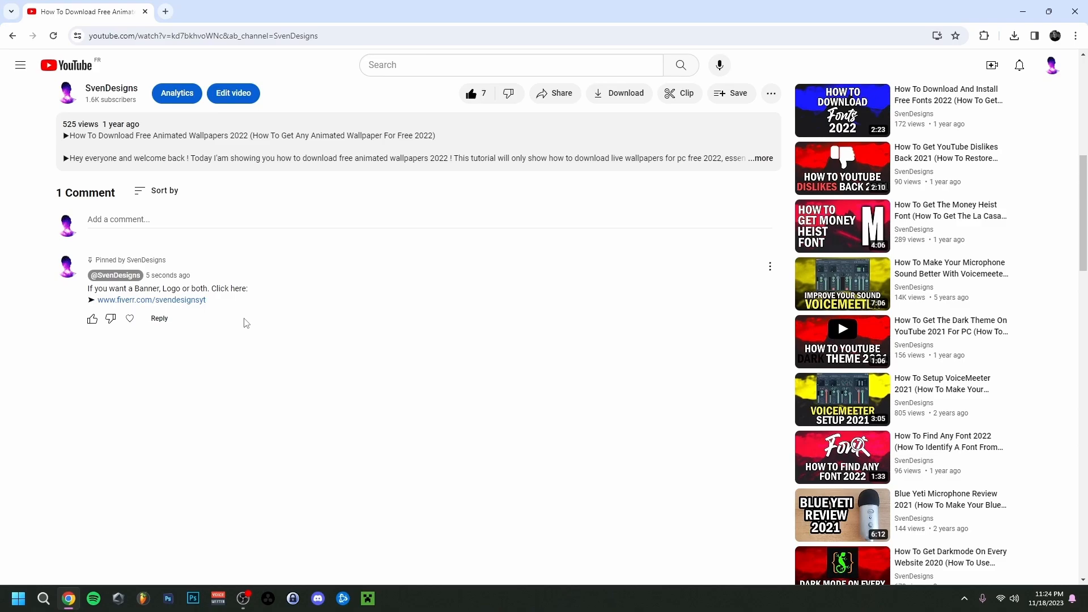
- Open the Fiverr link in the pinned comment
click(182, 302)
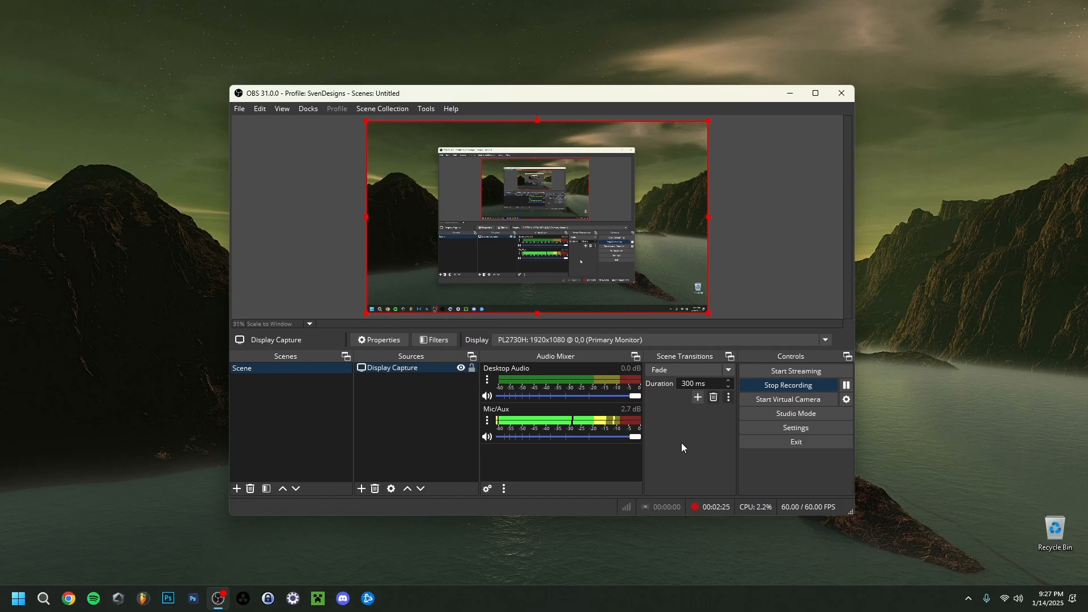
- Open the OBS general settings and examine the automatic update check and the available update channels
click(781, 429)
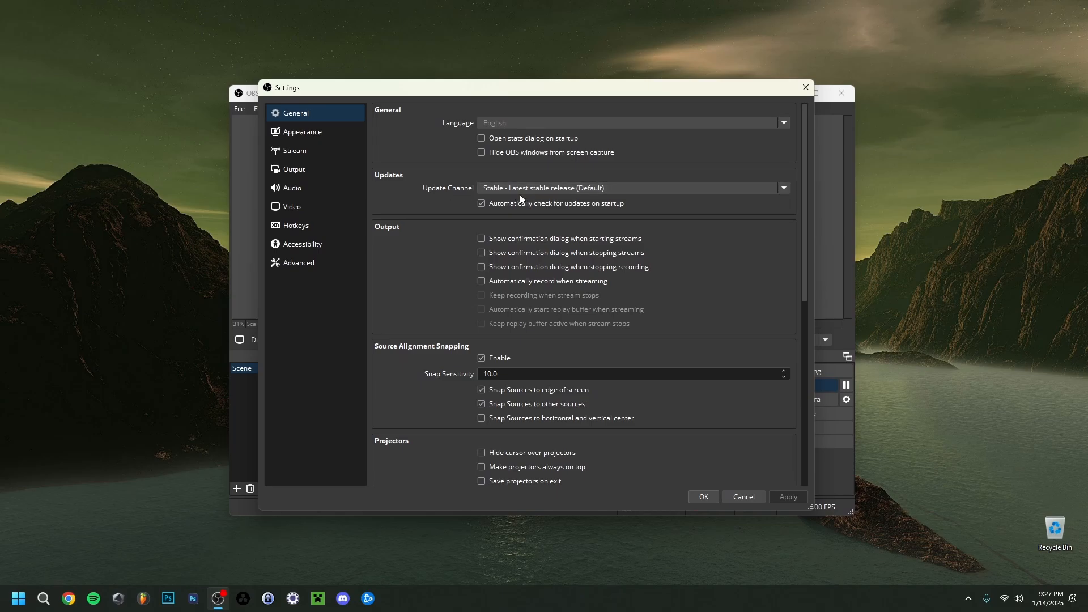
click(618, 210)
click(620, 208)
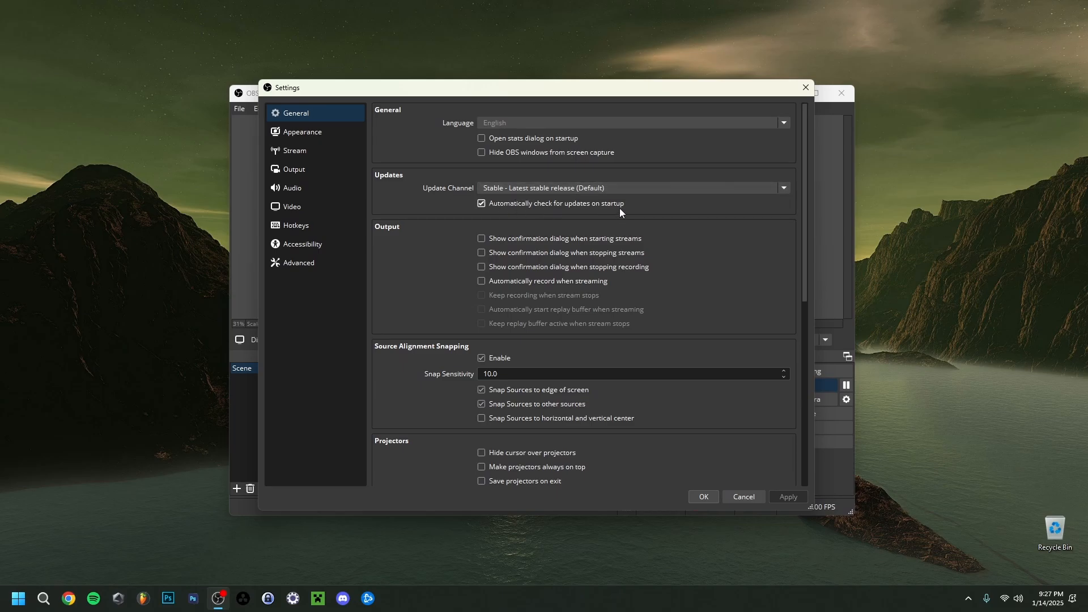
click(540, 187)
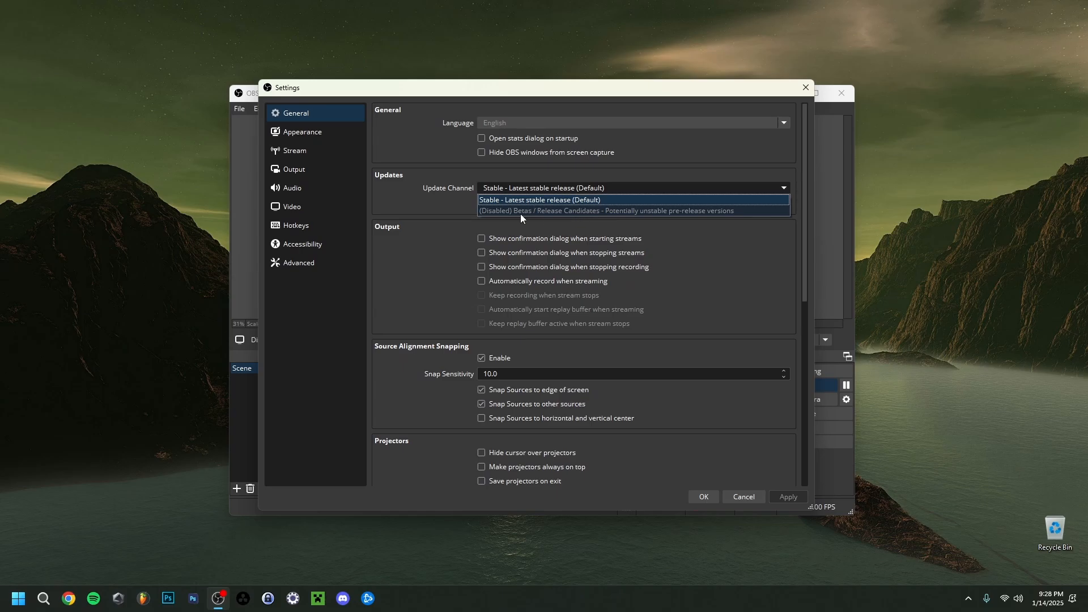
click(442, 207)
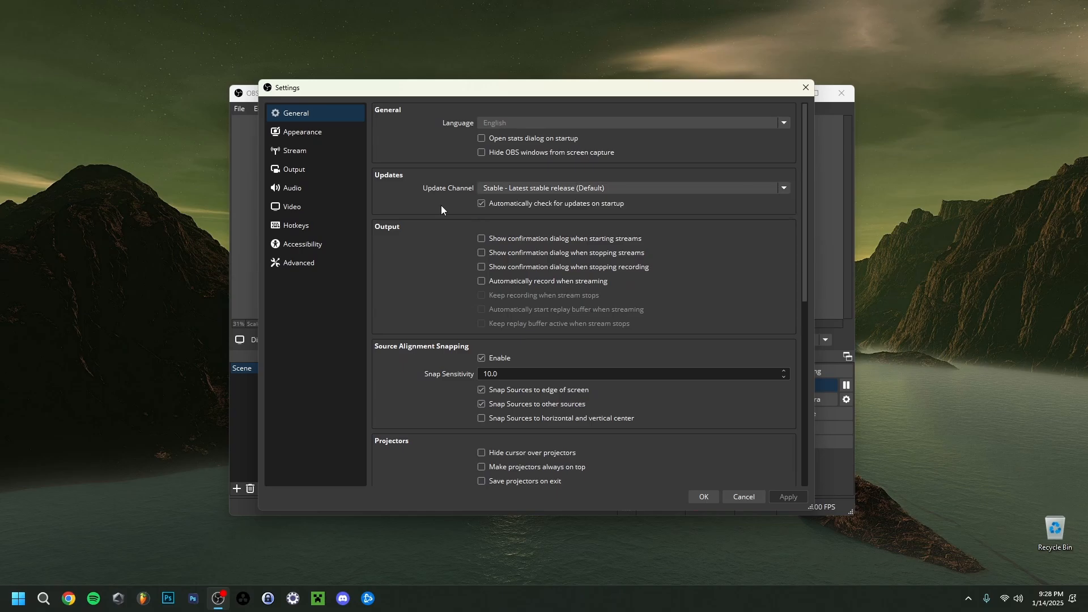
- Look through the available theme styles in the appearance settings, keep the current style and close the settings
click(300, 134)
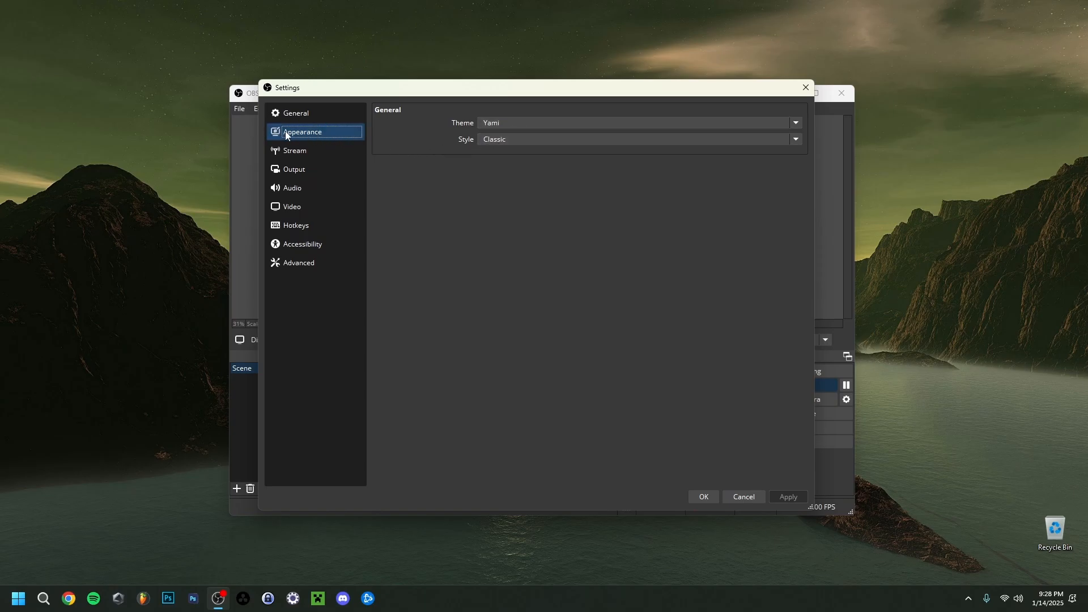
key(Tab)
click(502, 142)
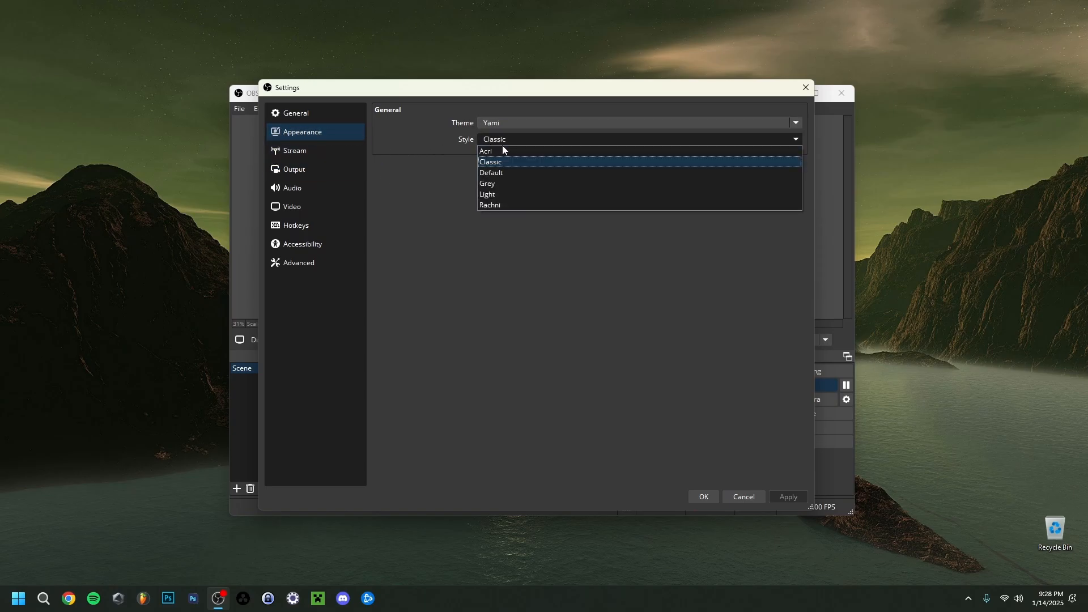
click(488, 247)
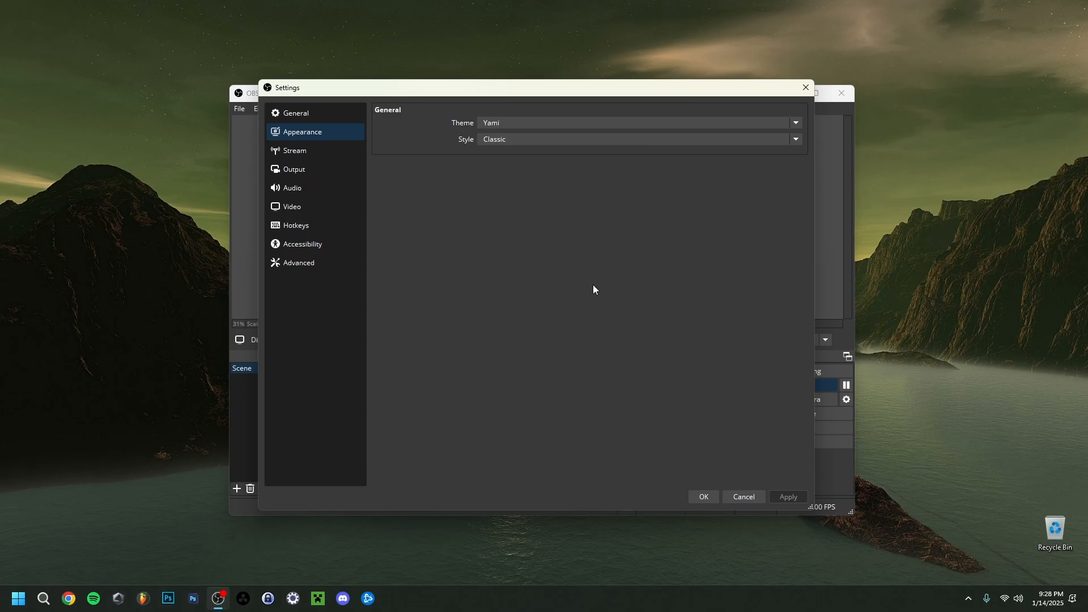
click(703, 497)
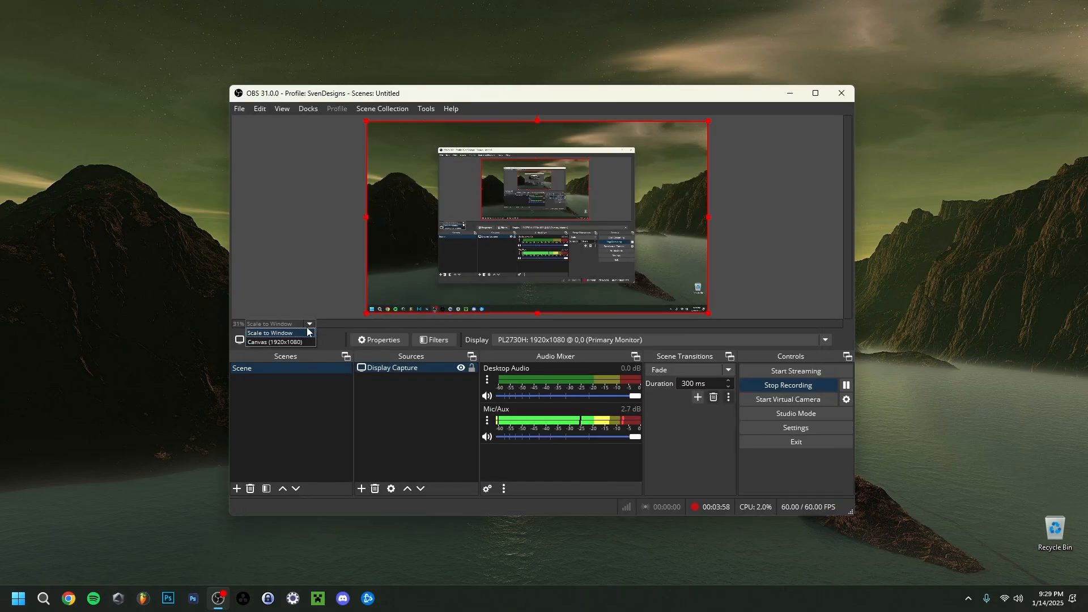
- Set the preview scaling to Canvas (1920x1080), maximise the window and pan the preview horizontally
click(288, 342)
key(super+Up)
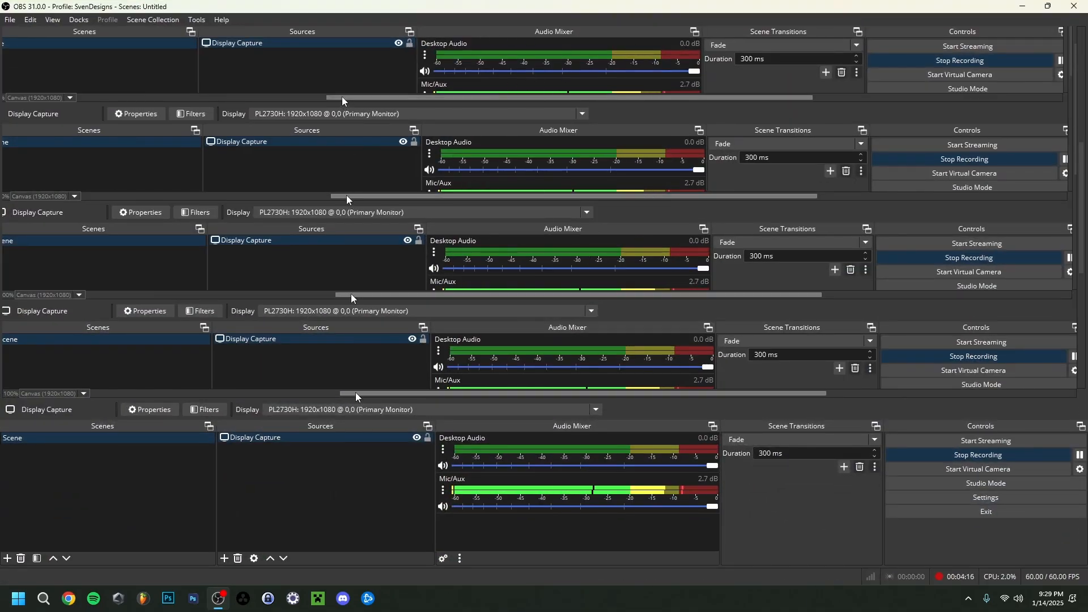
mouse_move(366, 395)
mouse_down()
mouse_move(238, 395)
mouse_move(451, 394)
mouse_move(377, 381)
mouse_move(345, 390)
mouse_up()
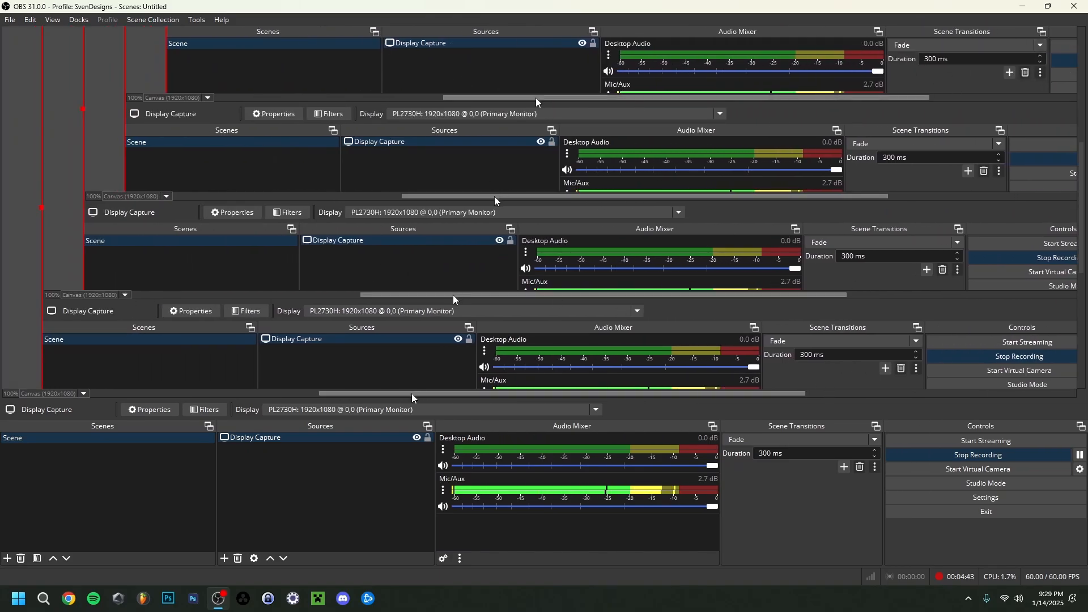
drag(411, 393, 340, 377)
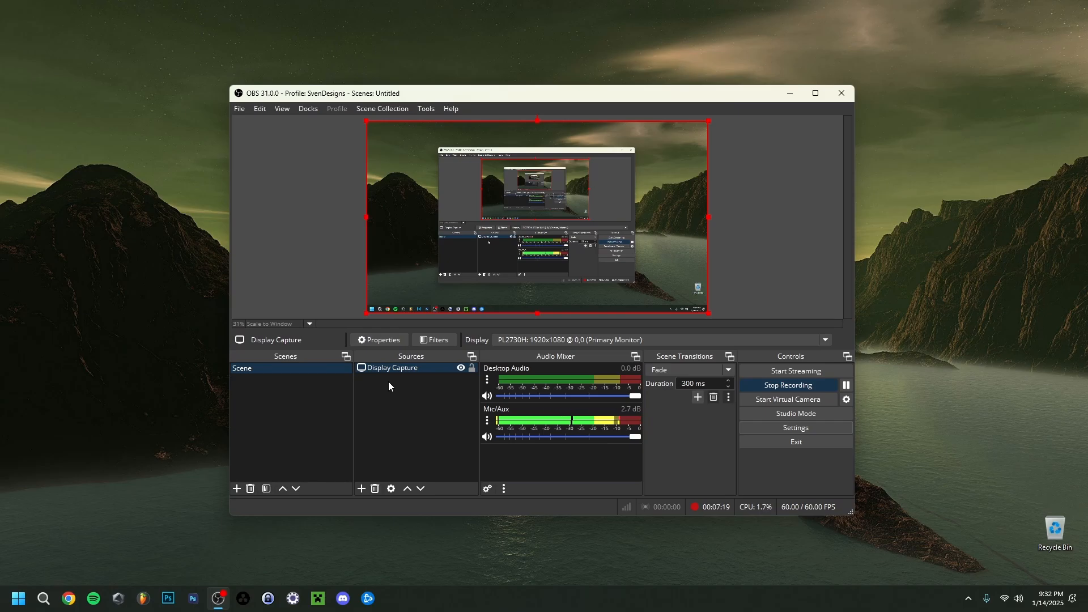
- Add a new Window Capture source to the scene and examine its window selection and audio capture options
right_click(388, 385)
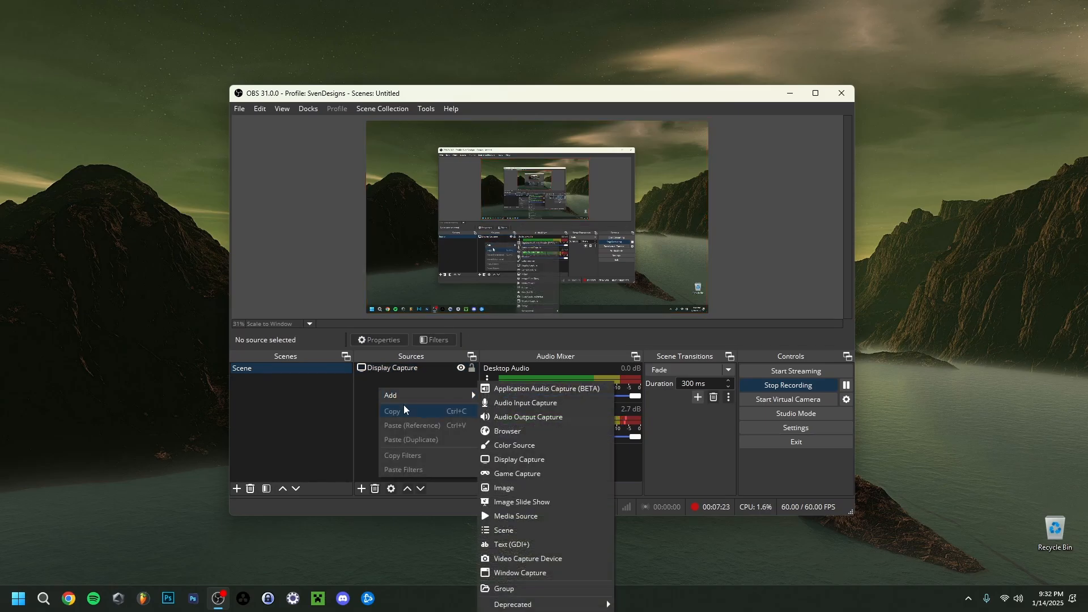
click(380, 384)
right_click(380, 385)
mouse_move(404, 388)
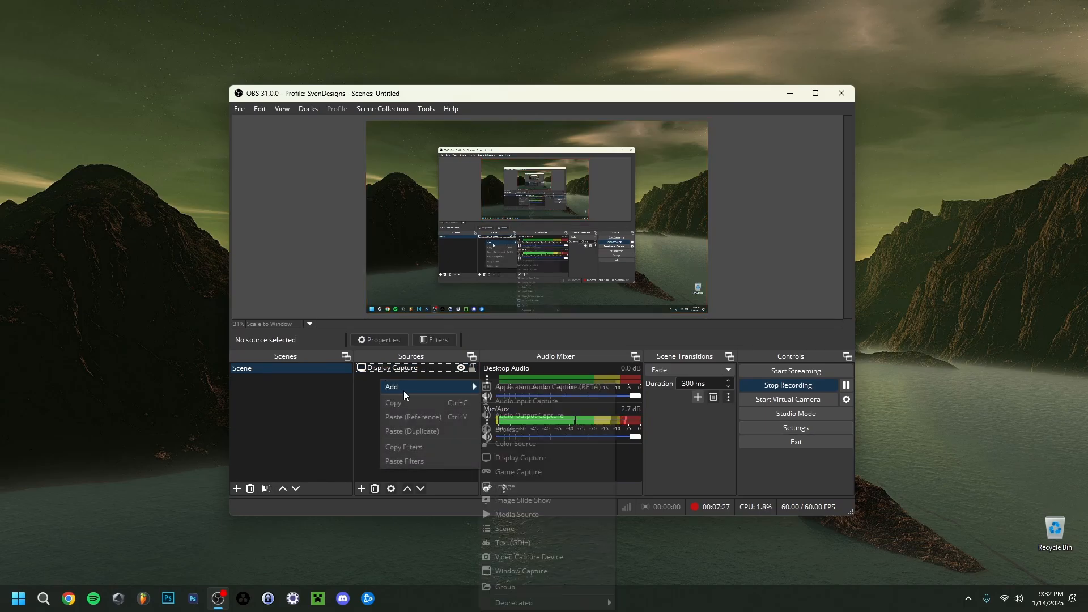
click(505, 573)
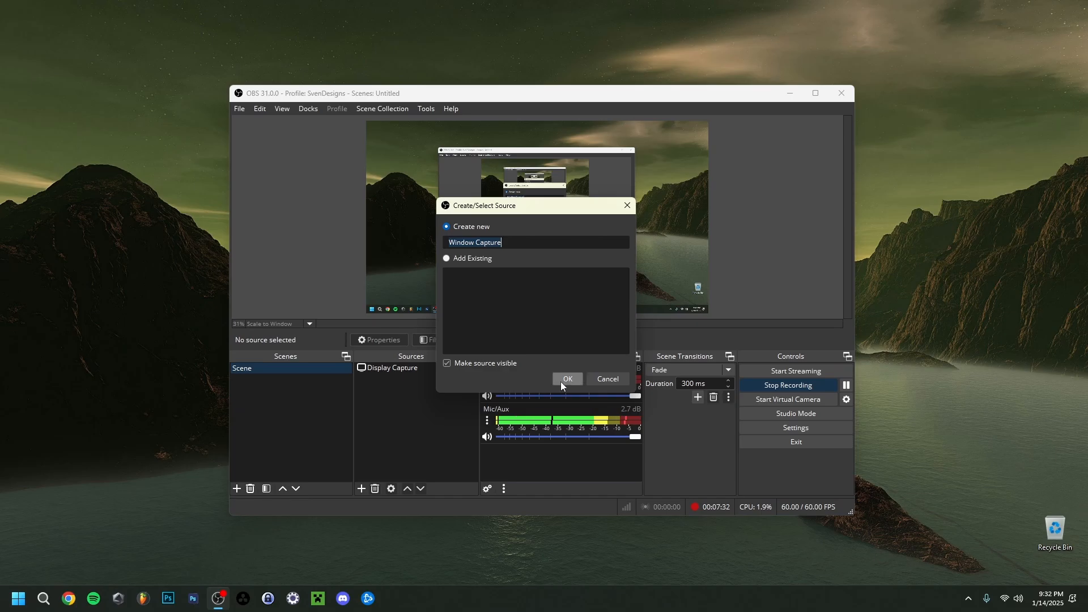
click(561, 385)
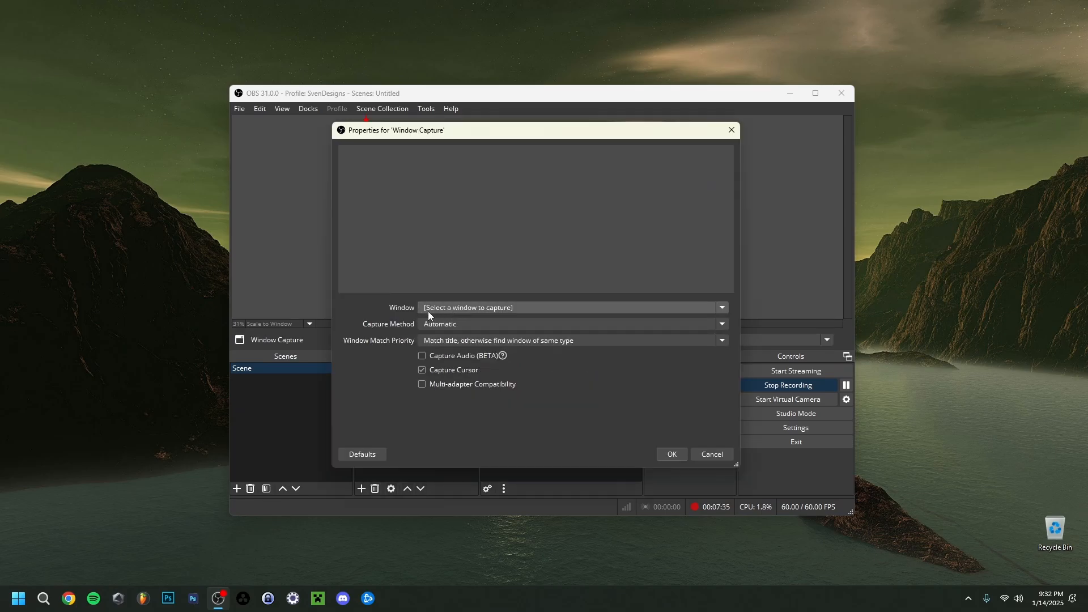
click(437, 310)
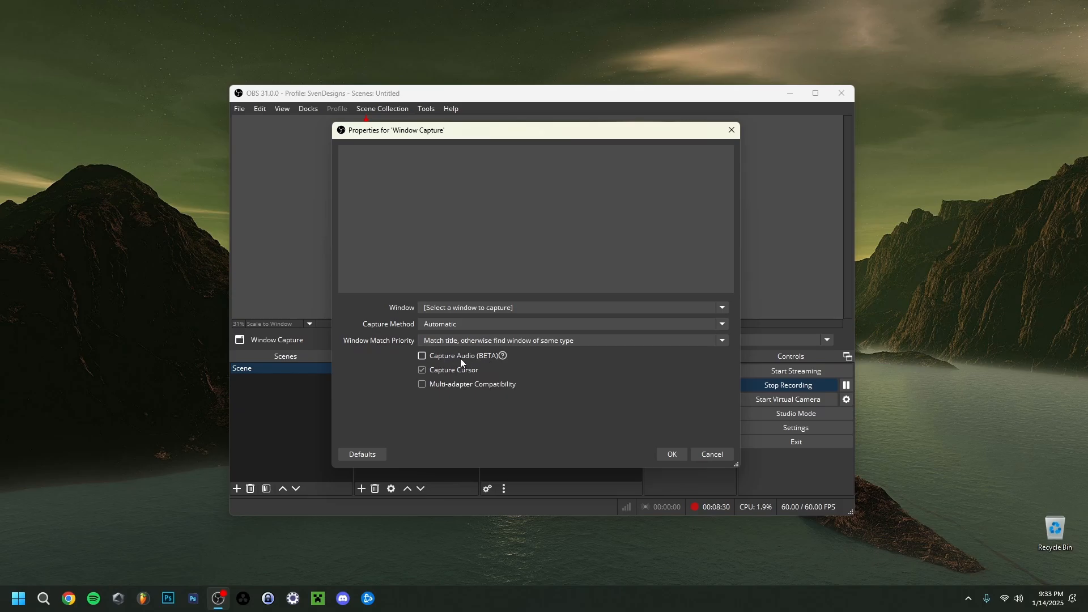
mouse_move(460, 361)
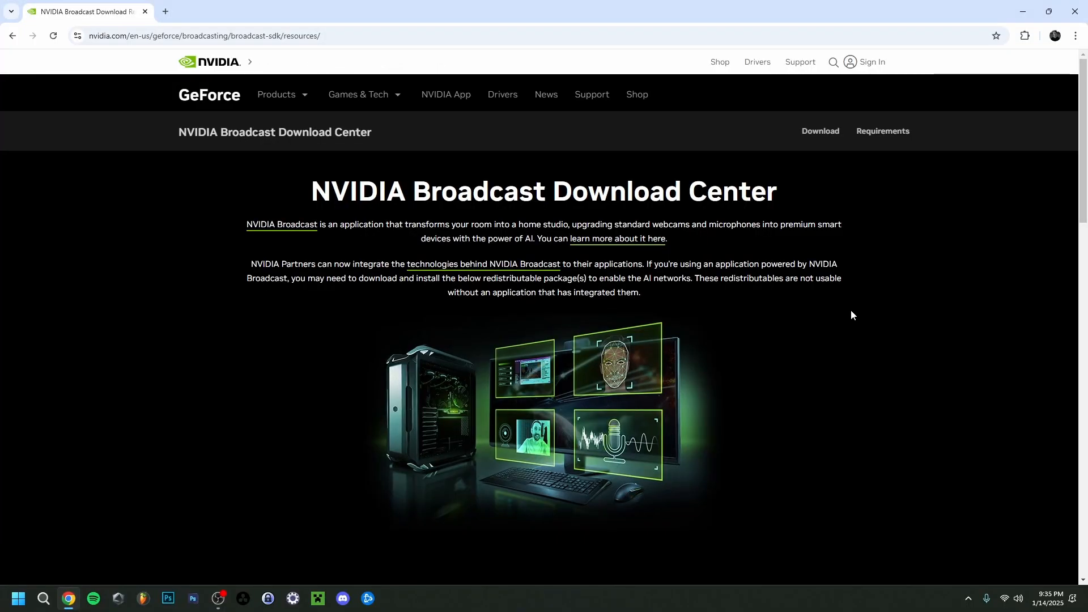
- Browse the NVIDIA Broadcast Download Center page in Chrome for the downloadable resources
scroll(851, 315, down, 5)
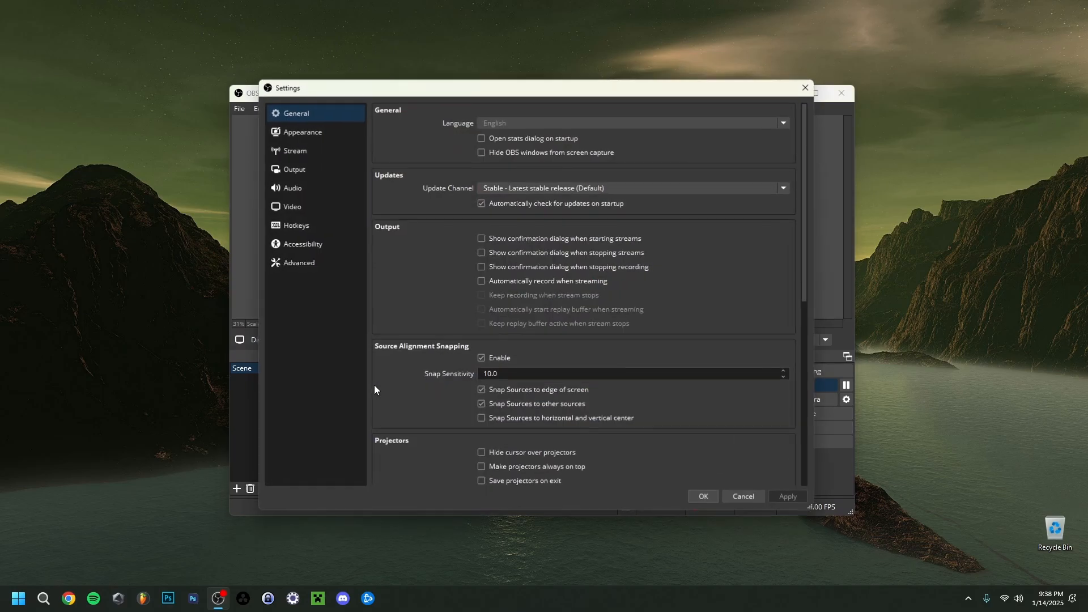
- Examine the global audio devices in the OBS audio settings and close the settings without changes
click(301, 190)
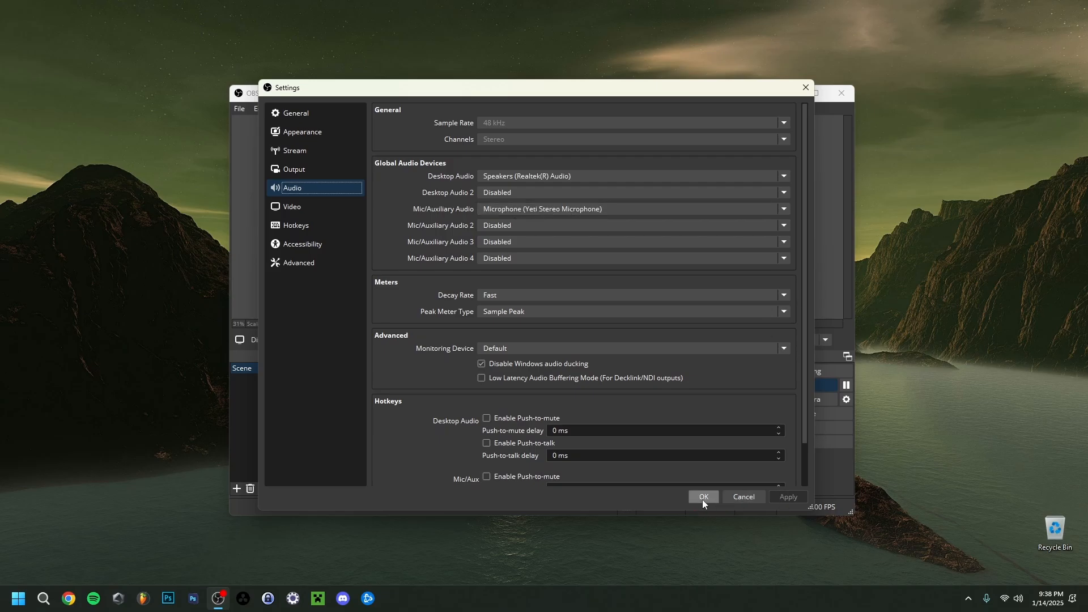
click(744, 497)
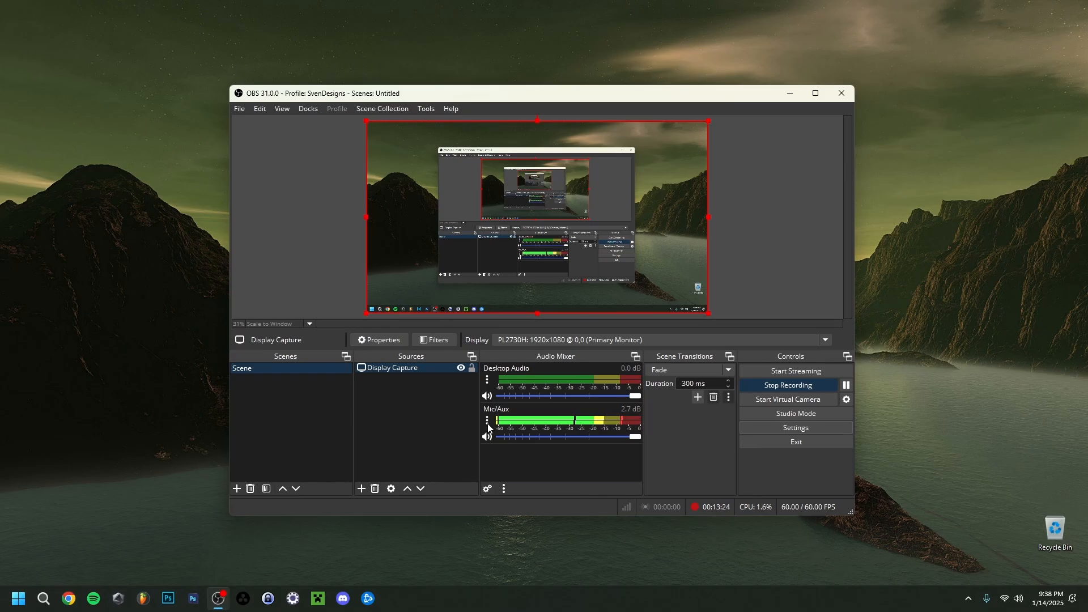
- Add an NVIDIA Audio Effects filter to the Mic/Aux source and move it directly below the Gain filter
click(488, 423)
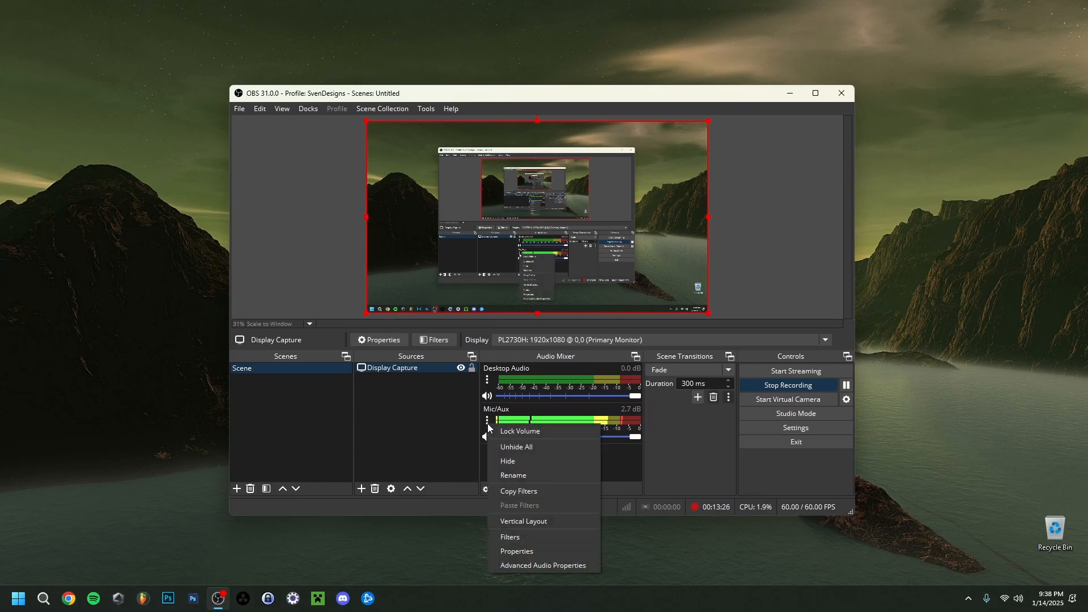
click(516, 538)
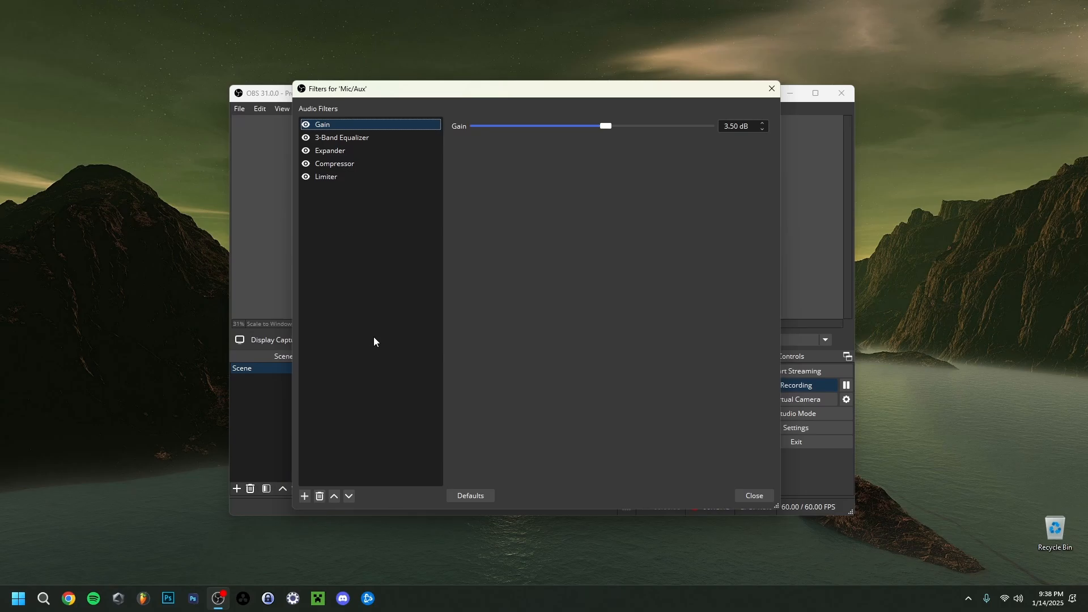
click(304, 497)
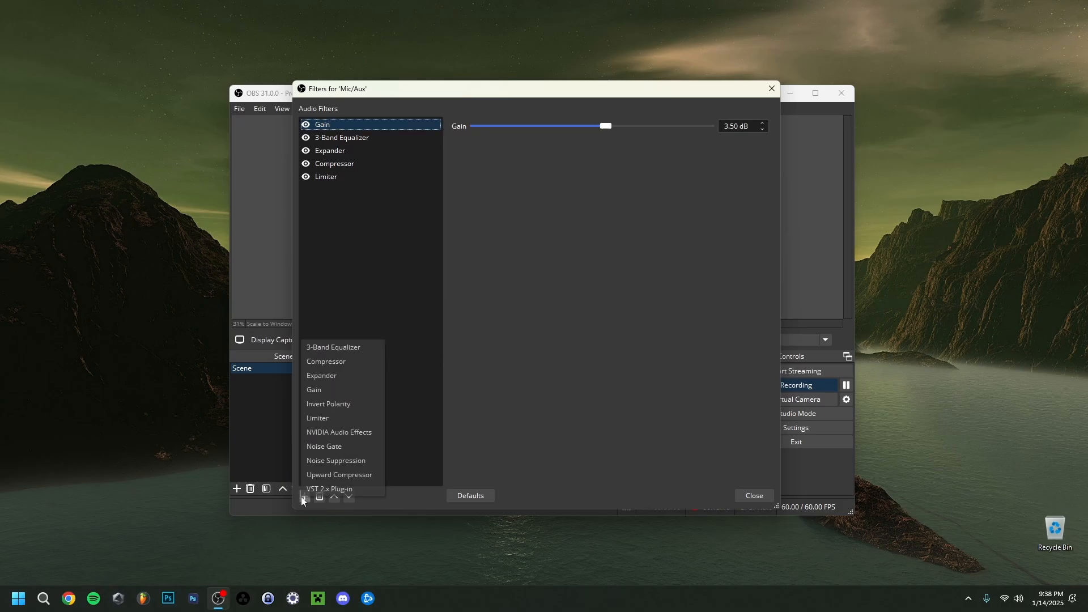
click(338, 432)
key(Return)
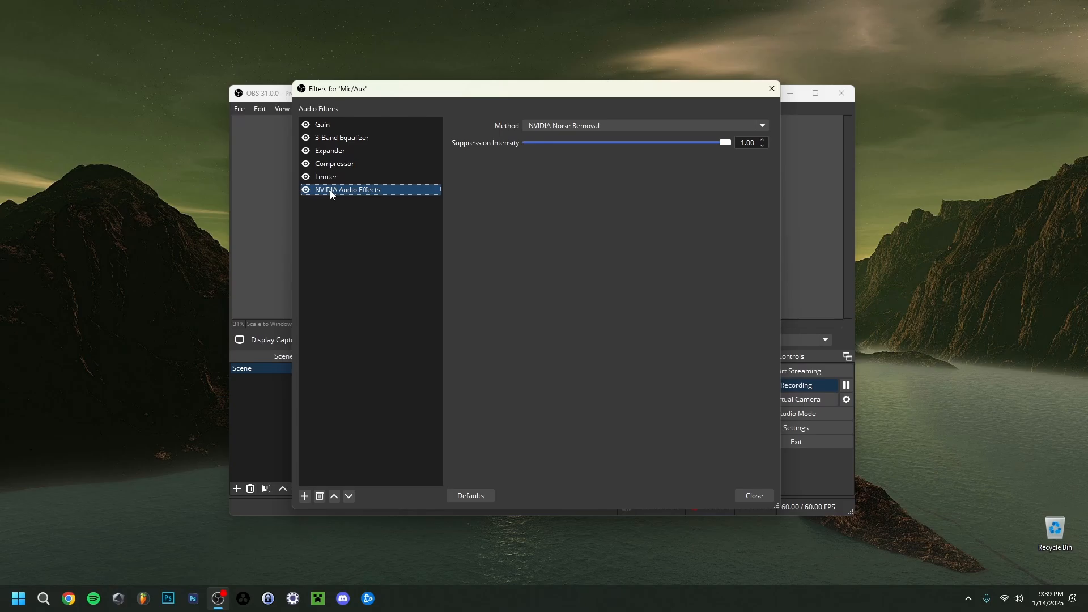
drag(335, 189, 321, 148)
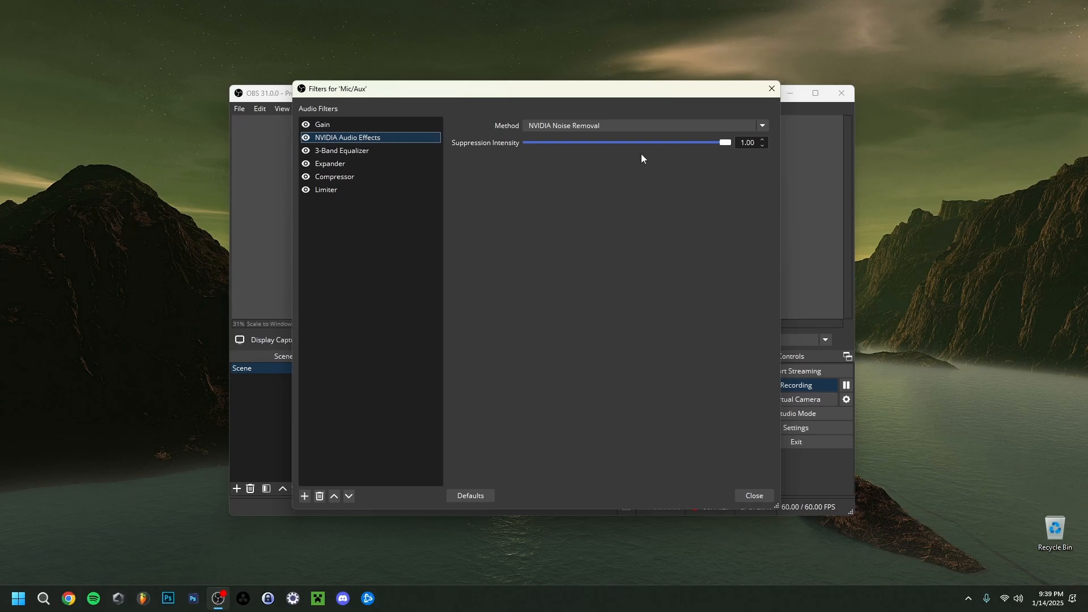
- Try lower suppression intensities before and after switching the filter's method to NVIDIA Room Echo Removal
click(724, 144)
drag(729, 144, 702, 144)
click(626, 127)
click(605, 150)
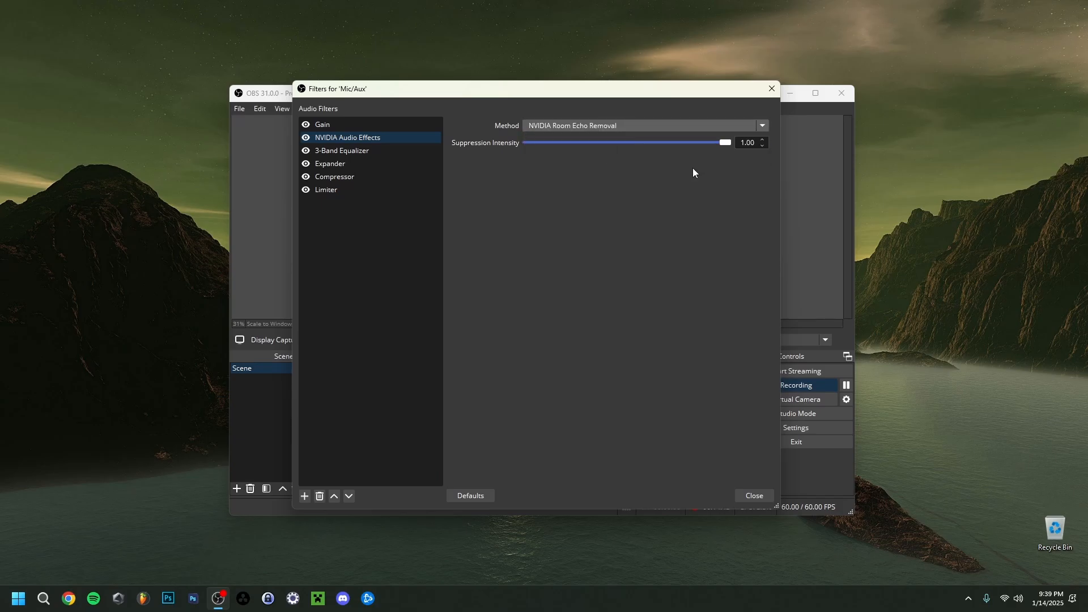
mouse_move(723, 145)
mouse_down()
mouse_move(561, 145)
mouse_move(709, 144)
mouse_up()
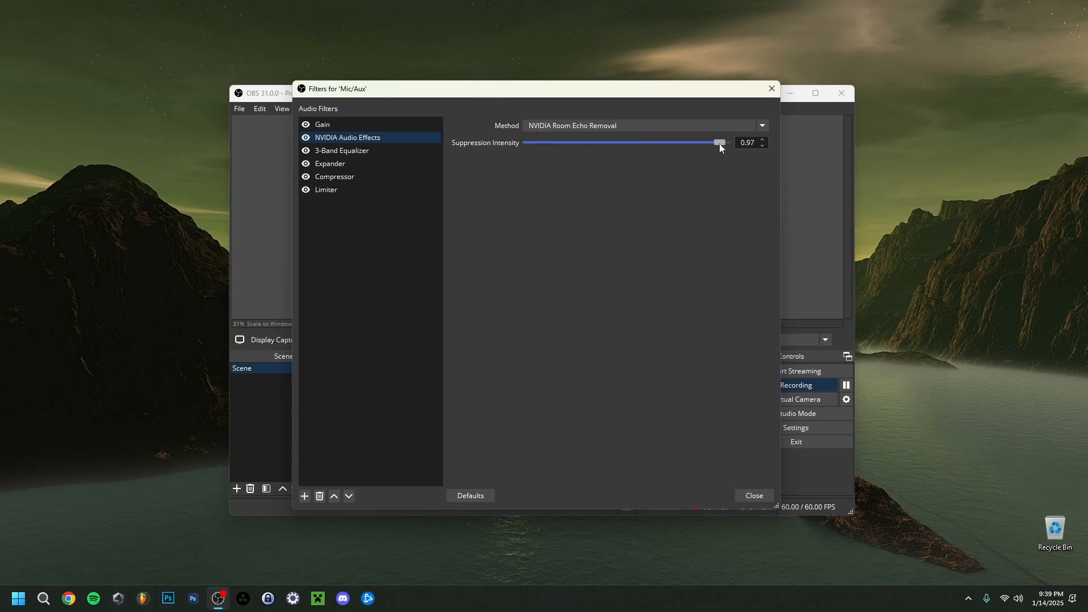
- Set the filter's method to NVIDIA Noise Removal + Room Echo Removal with a suppression intensity of 1.00
click(590, 125)
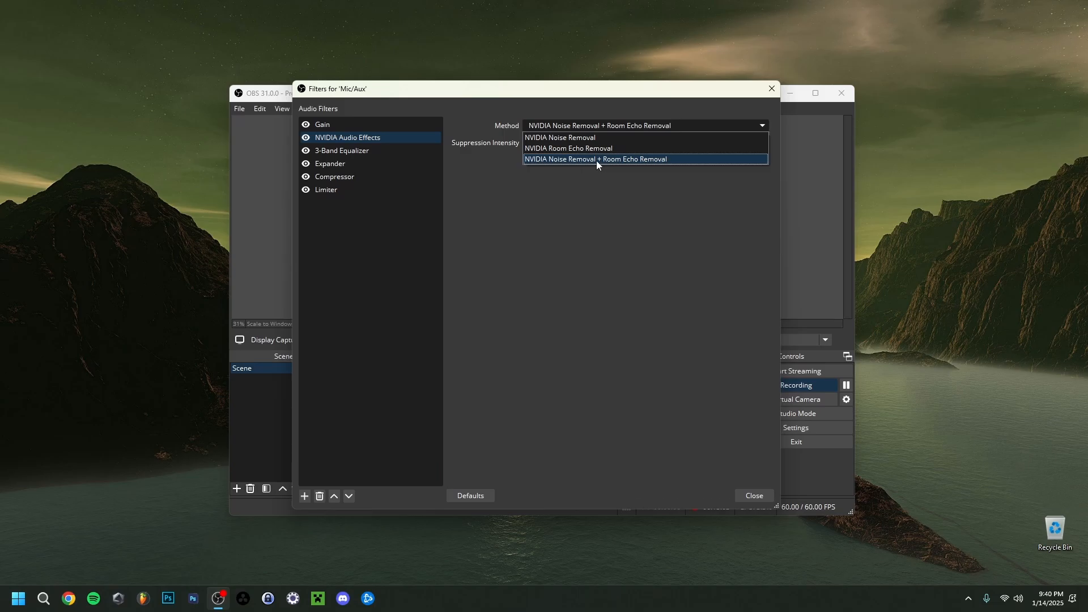
click(596, 159)
click(607, 143)
drag(552, 150, 714, 157)
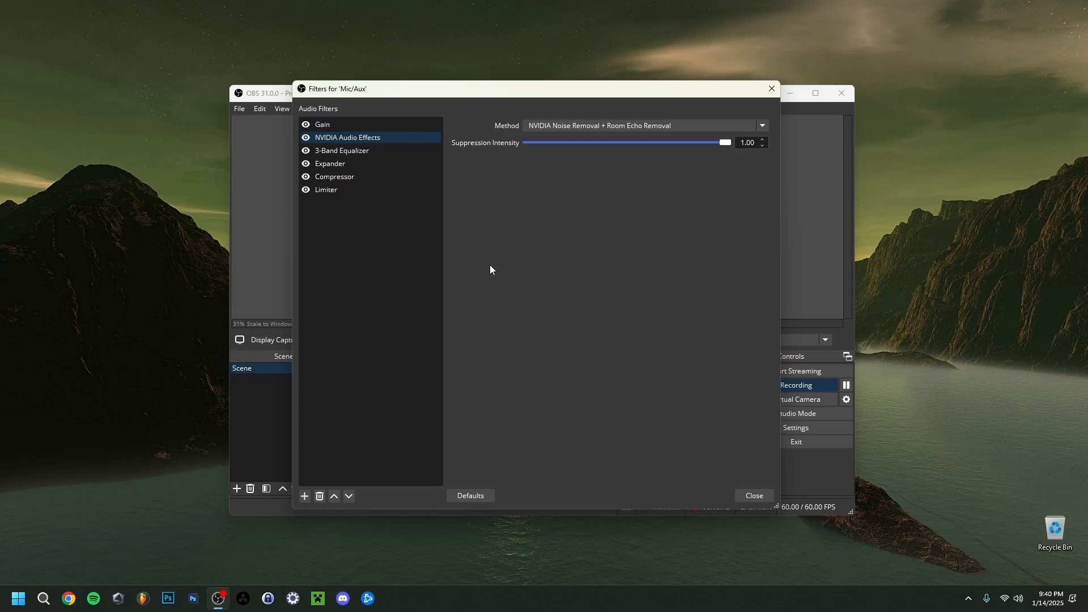
- Remove the NVIDIA Audio Effects filter from Mic/Aux and close the filters window
right_click(371, 136)
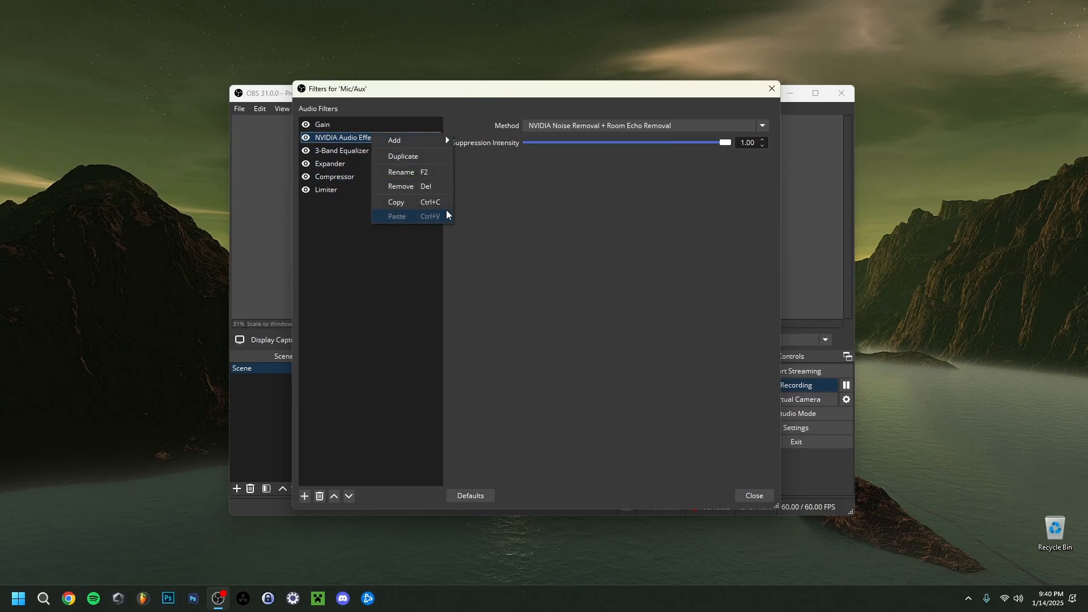
click(407, 189)
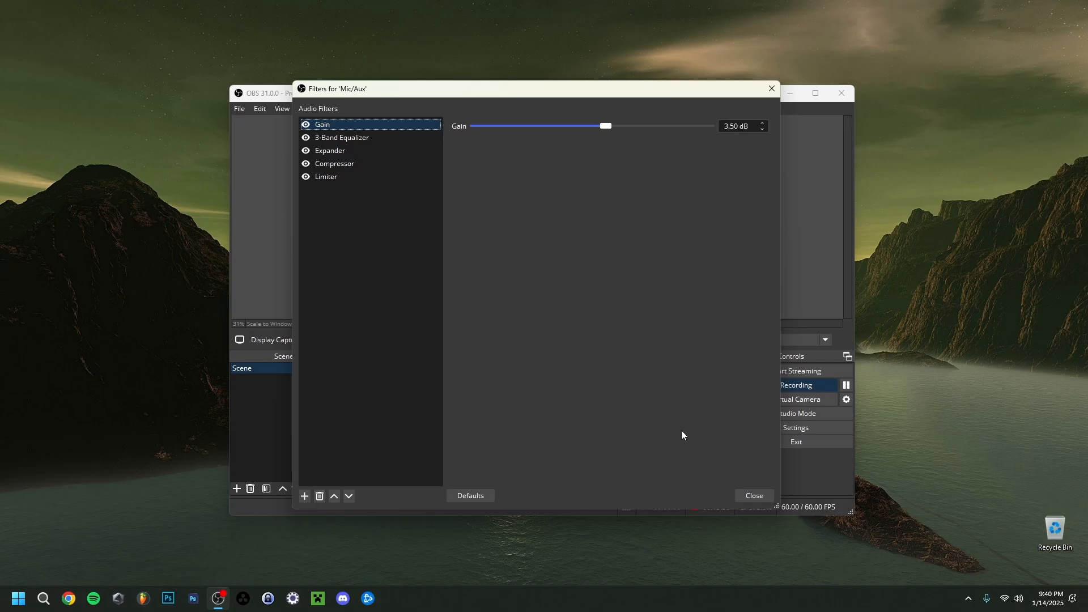
key(Escape)
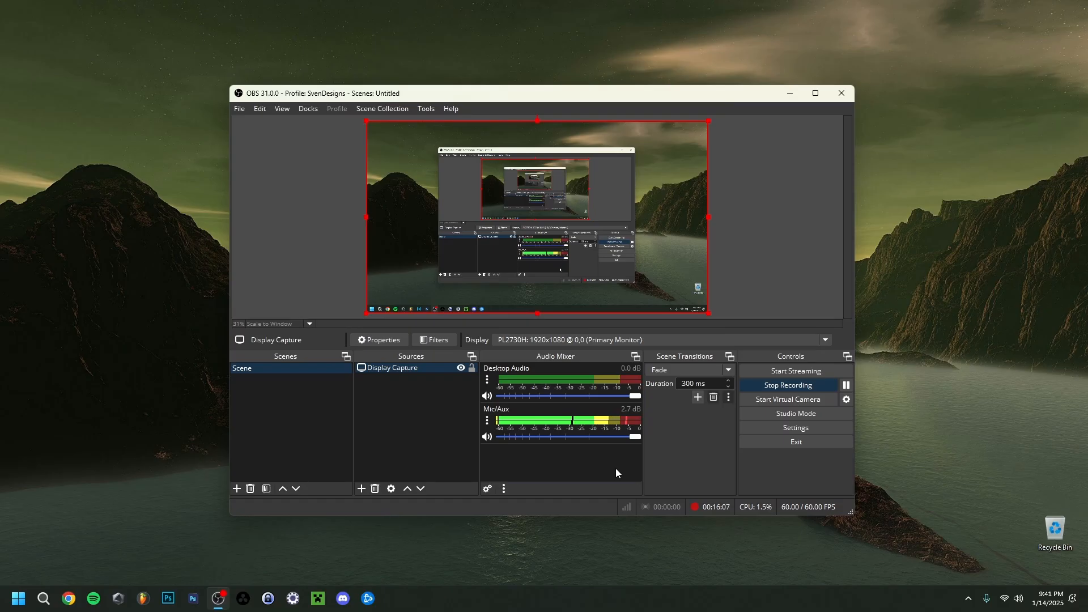